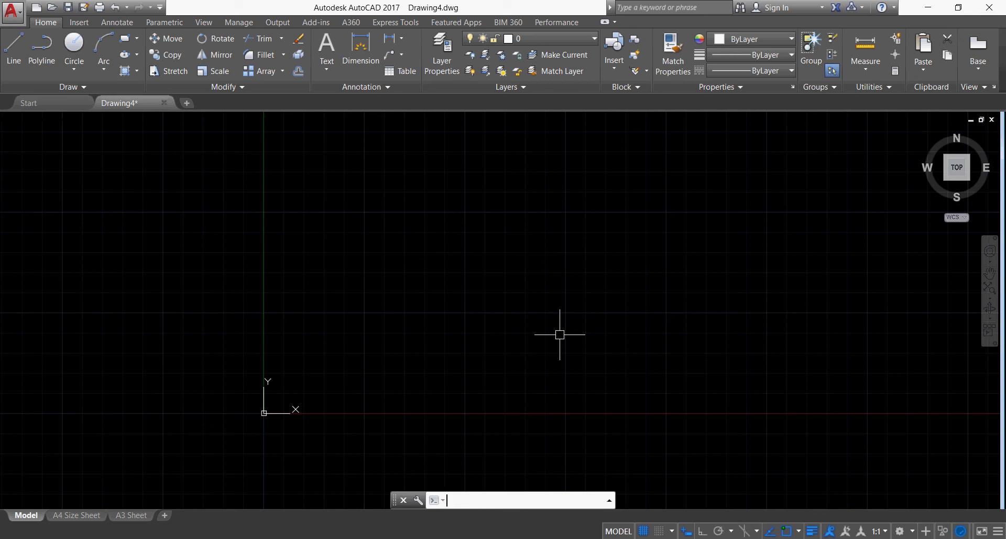
# Start the LINE command from the command line, leaving it prompting for a first point
pyautogui.write('L')
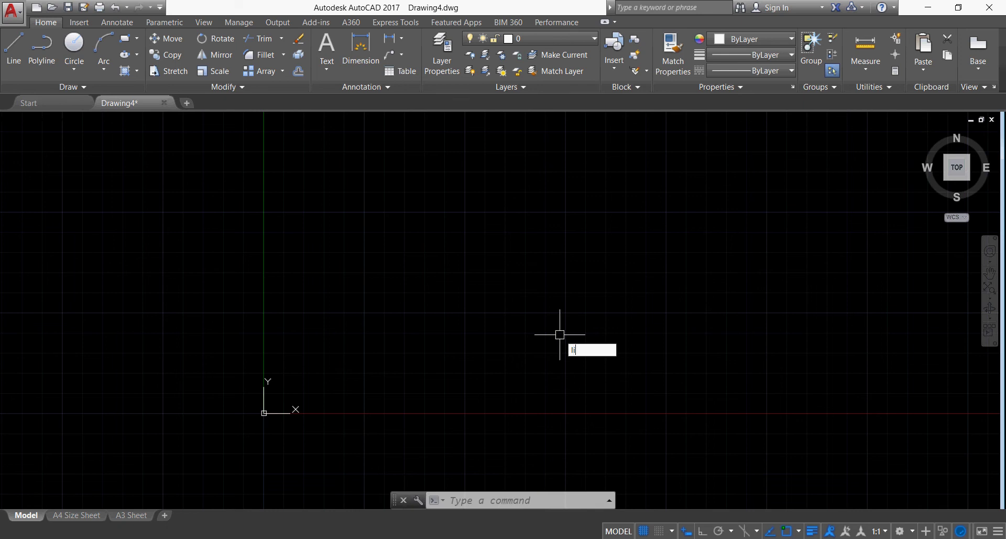
pyautogui.write('INE')
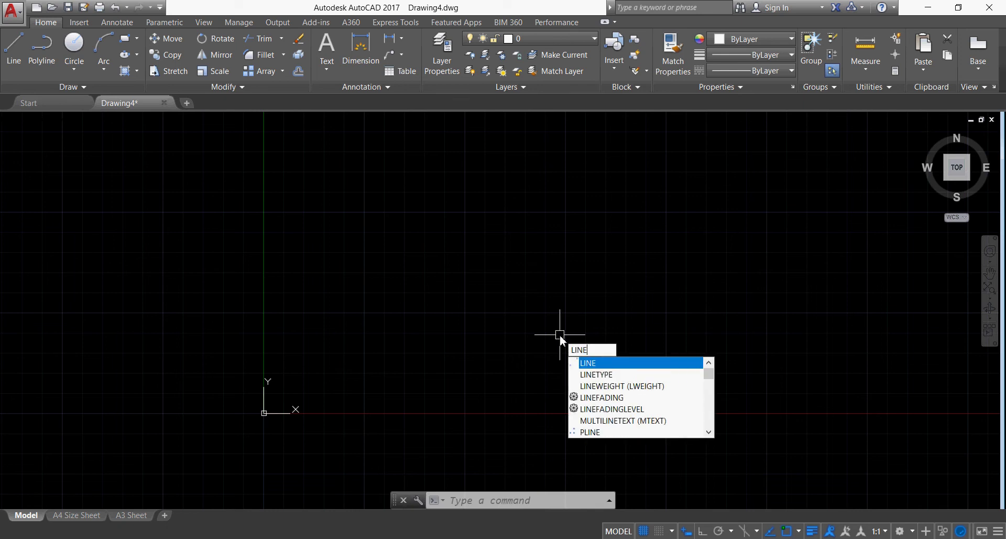
pyautogui.press('BackSpace')
pyautogui.press('BackSpace')
pyautogui.press('BackSpace')
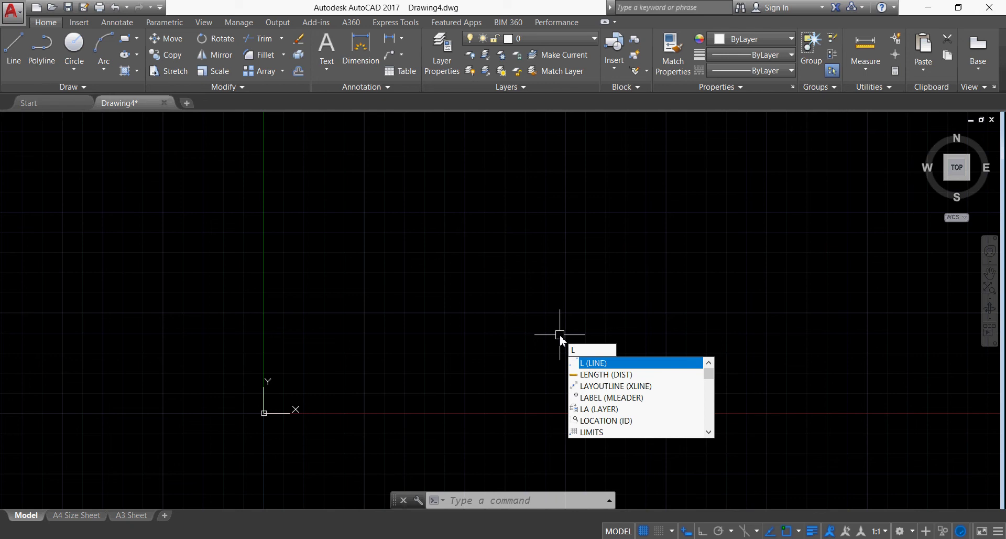
pyautogui.write('INE')
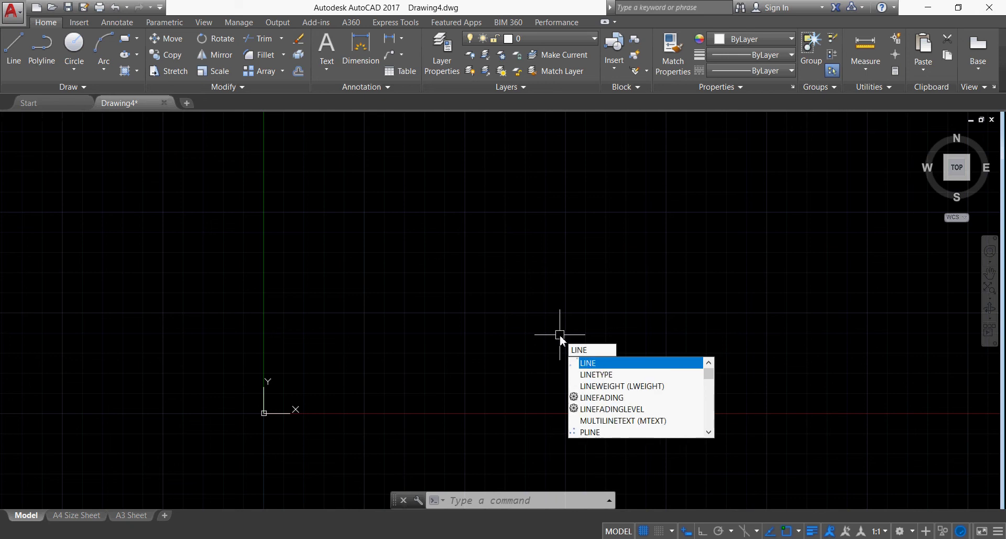
pyautogui.press('BackSpace')
pyautogui.press('BackSpace')
pyautogui.press('BackSpace')
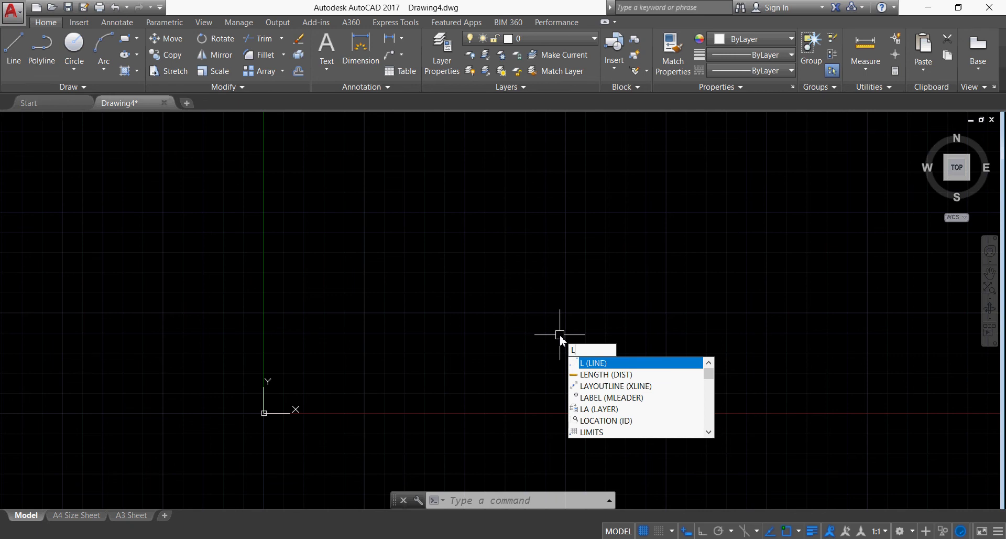
pyautogui.press('Return')
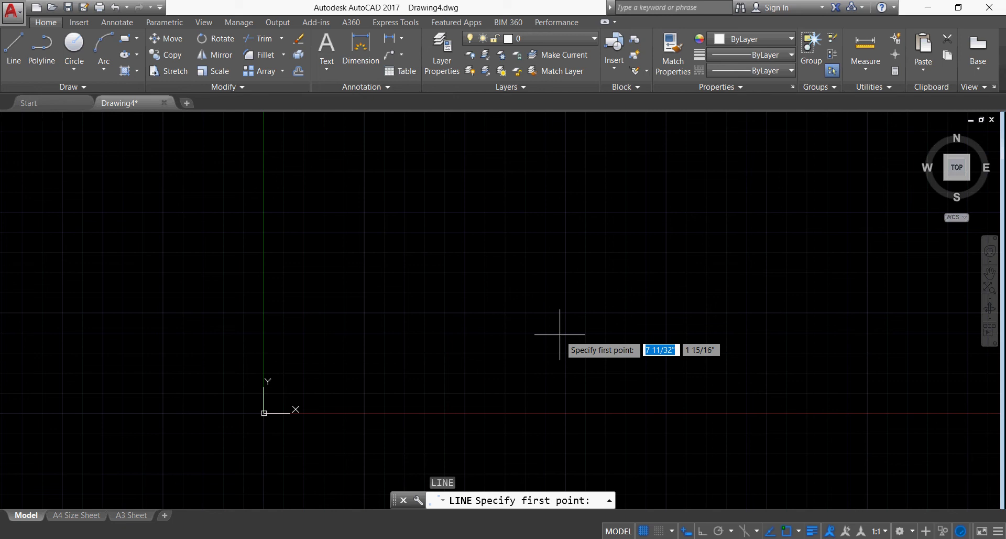
# Cancel LINE, restart it with L, then cancel it again to an idle prompt
pyautogui.press('Escape')
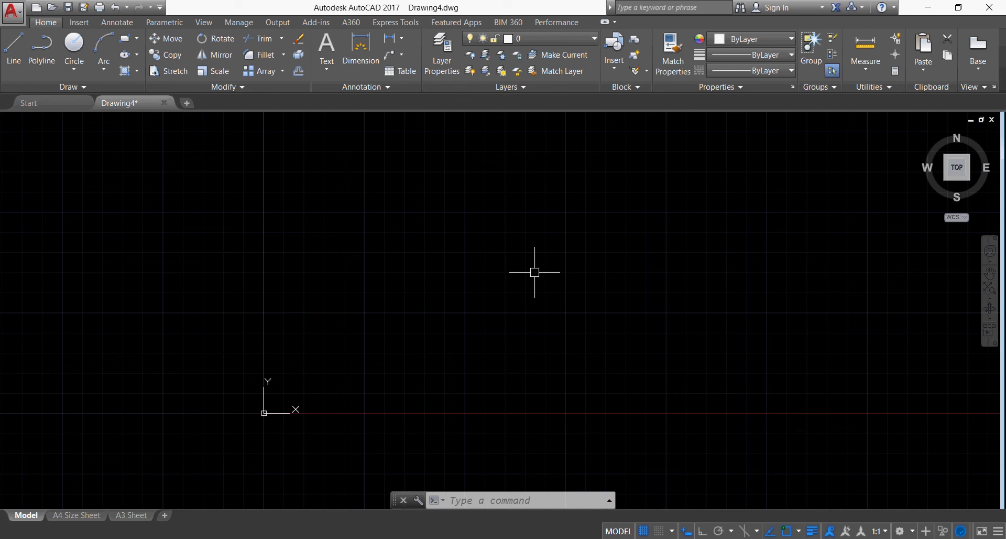
pyautogui.write('l')
pyautogui.press('Return')
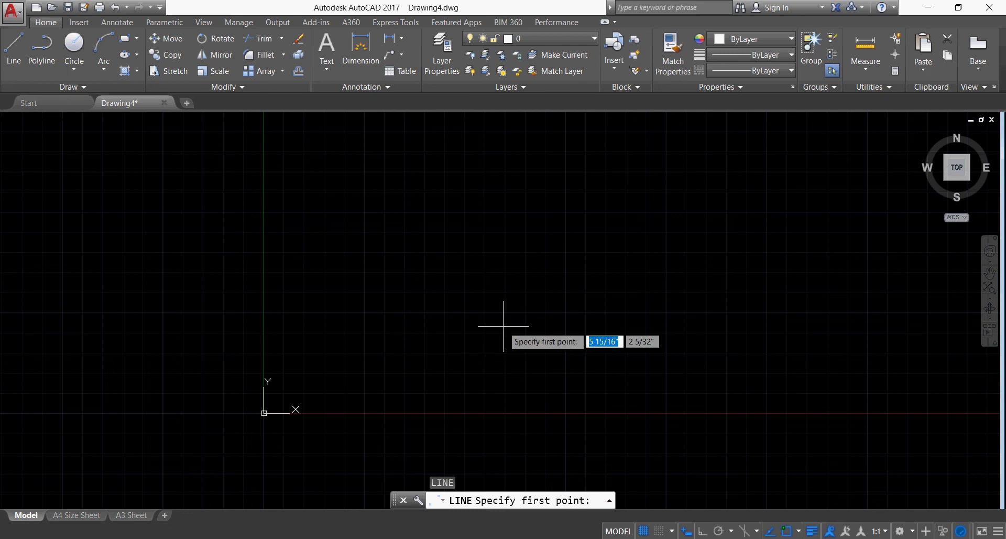
pyautogui.press('Escape')
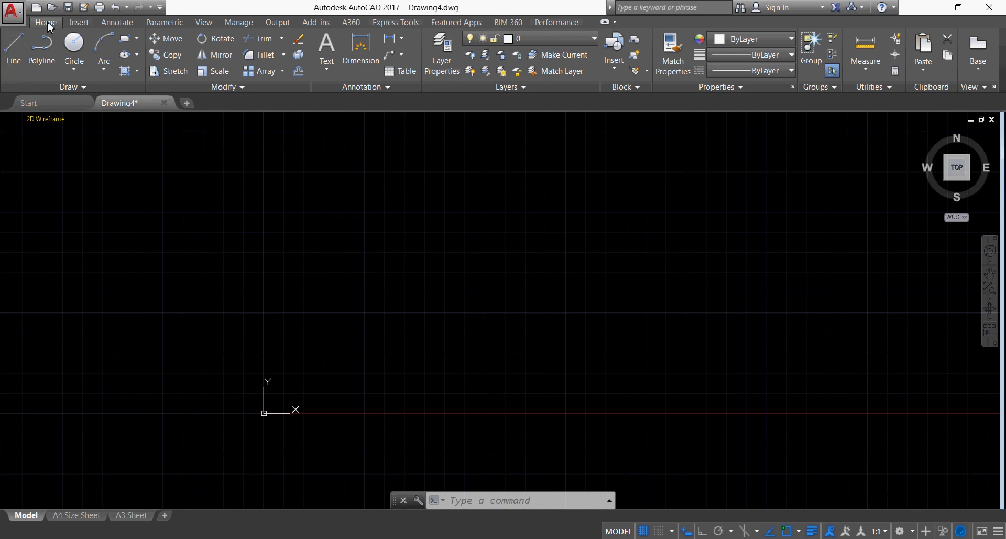
# Start the Line tool and set its first point at 0,0, correcting a mistyped coordinate
pyautogui.click(13, 66)
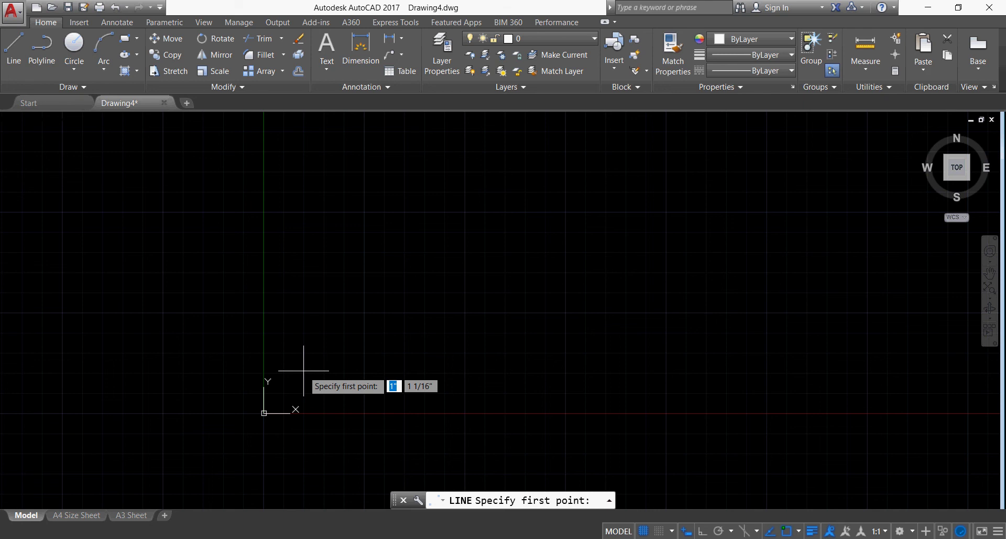
pyautogui.write('0')
pyautogui.press('Tab')
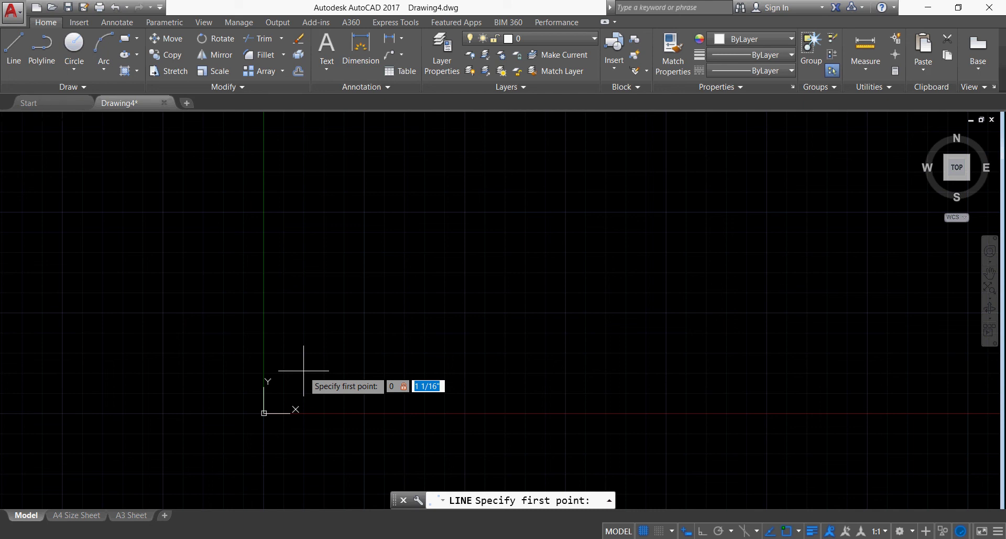
pyautogui.press('Tab')
pyautogui.press('Tab')
pyautogui.write(',')
pyautogui.press('Escape')
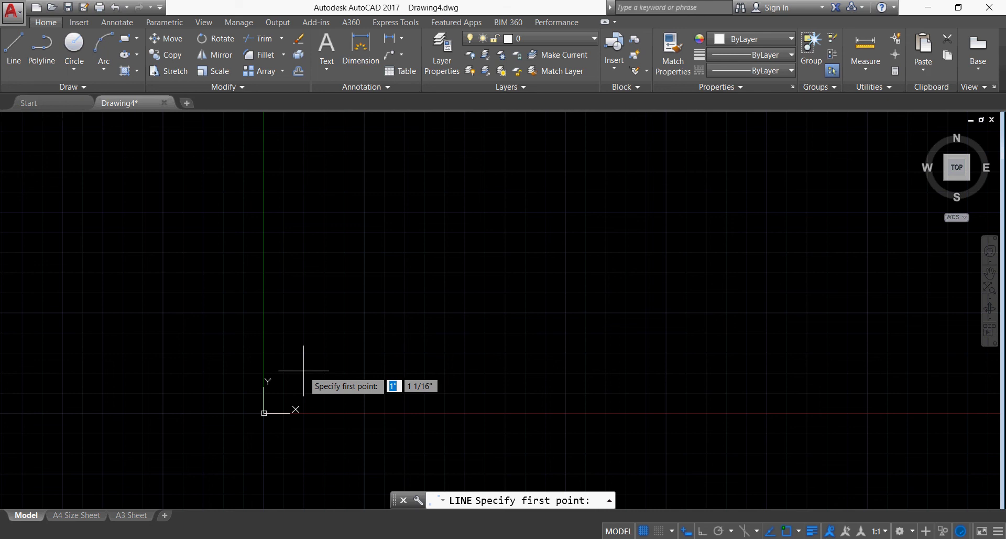
pyautogui.press('Tab')
pyautogui.press('Tab')
pyautogui.press('Tab')
pyautogui.press('Tab')
pyautogui.press('Tab')
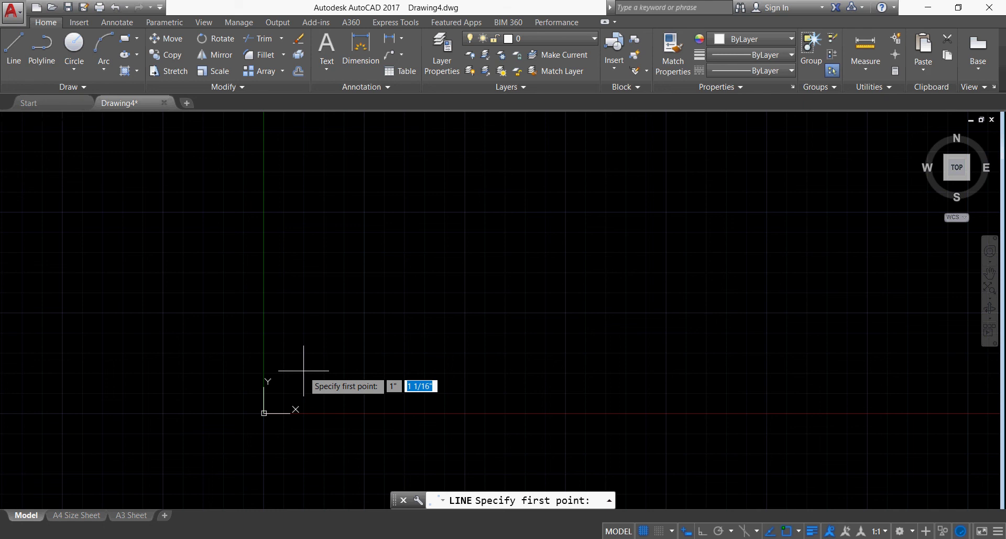
pyautogui.press('Tab')
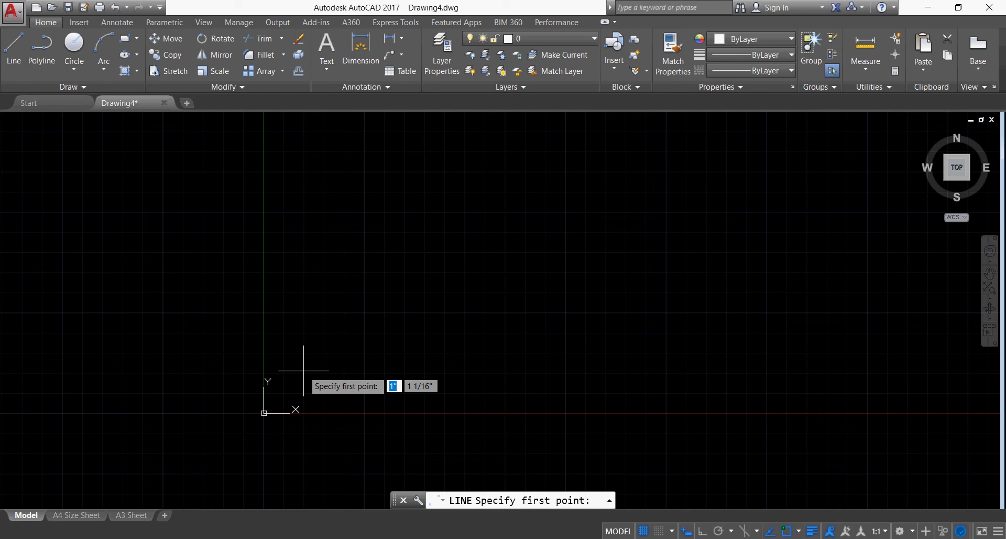
pyautogui.write('0')
pyautogui.press('Tab')
pyautogui.write('0')
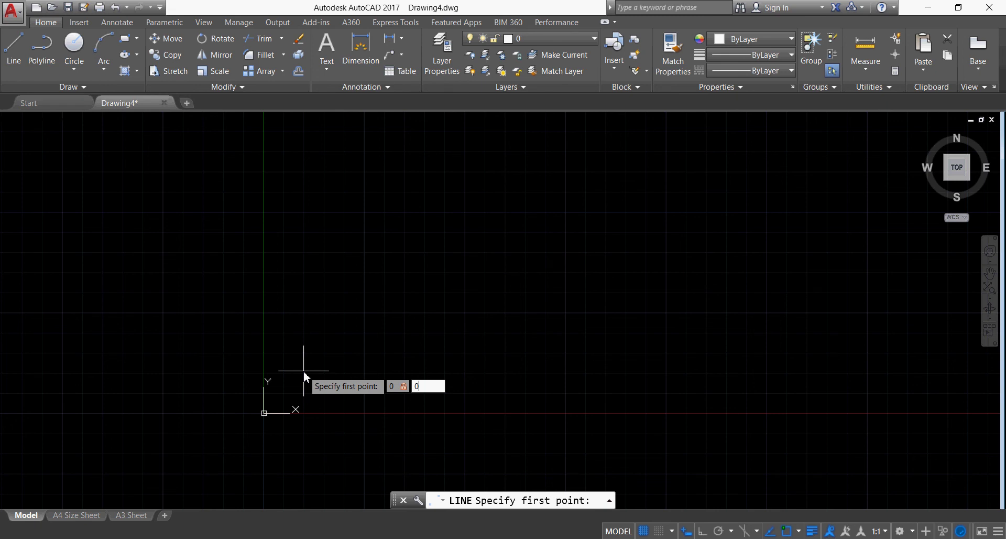
pyautogui.press('Return')
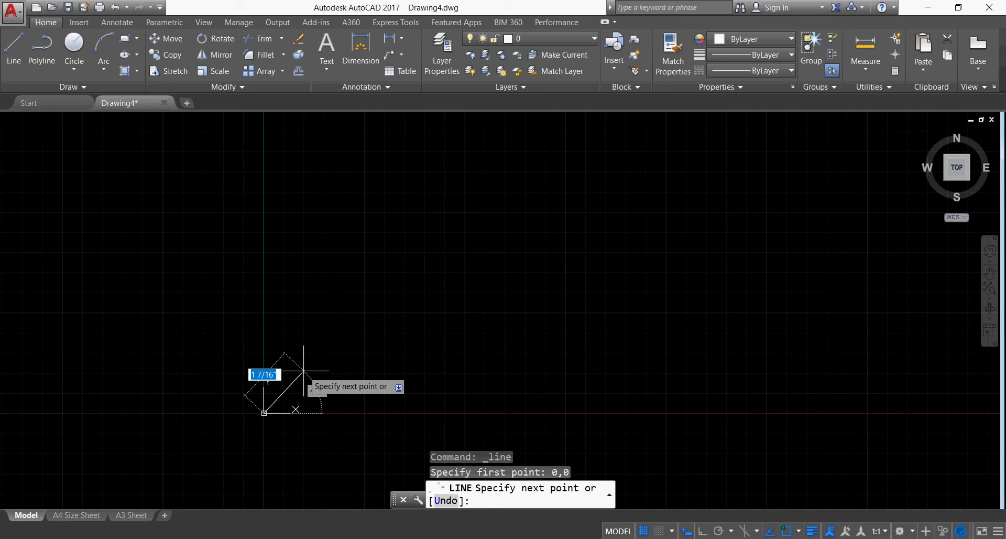
# Draw the segment from the origin to @4,4 and end the LINE command
pyautogui.write('4')
pyautogui.press('Tab')
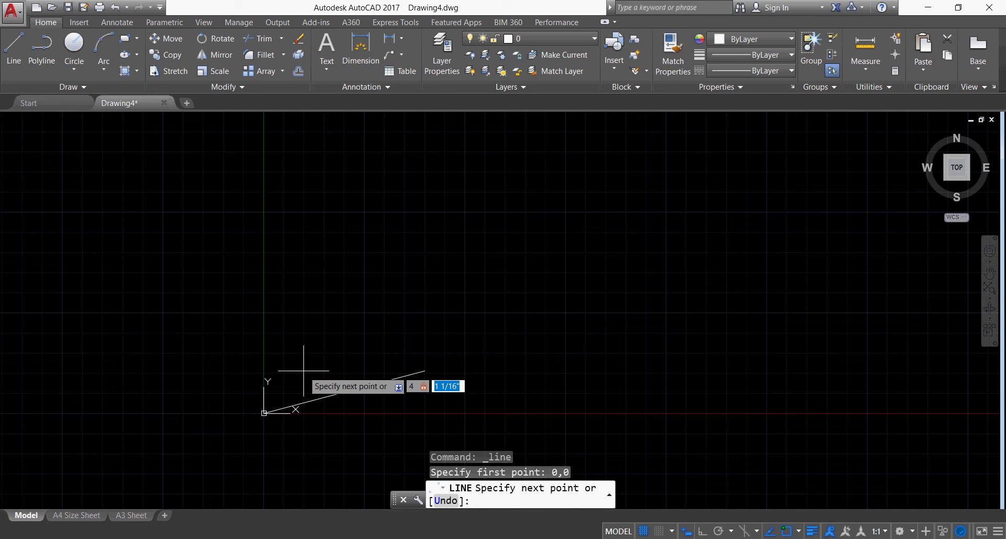
pyautogui.write('4')
pyautogui.press('Return')
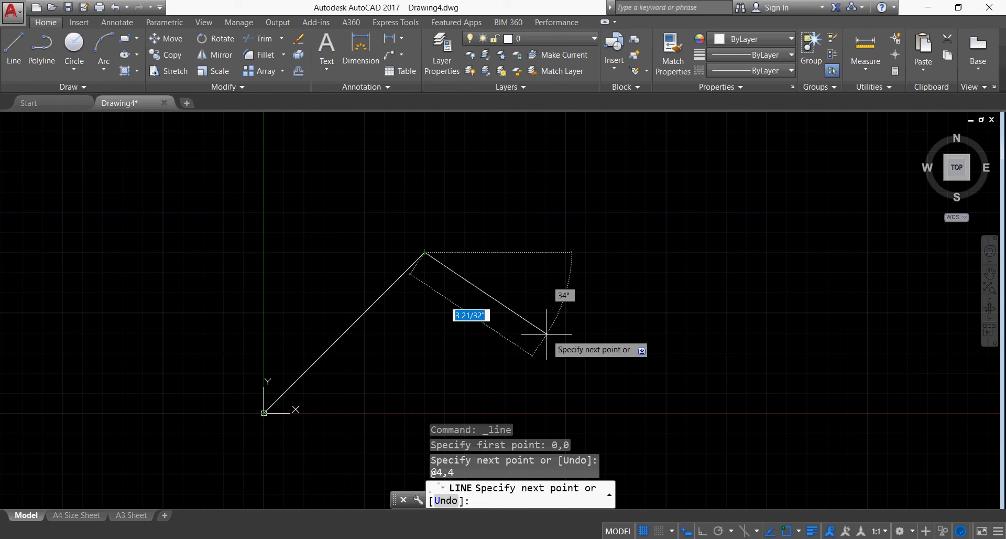
pyautogui.press('Escape')
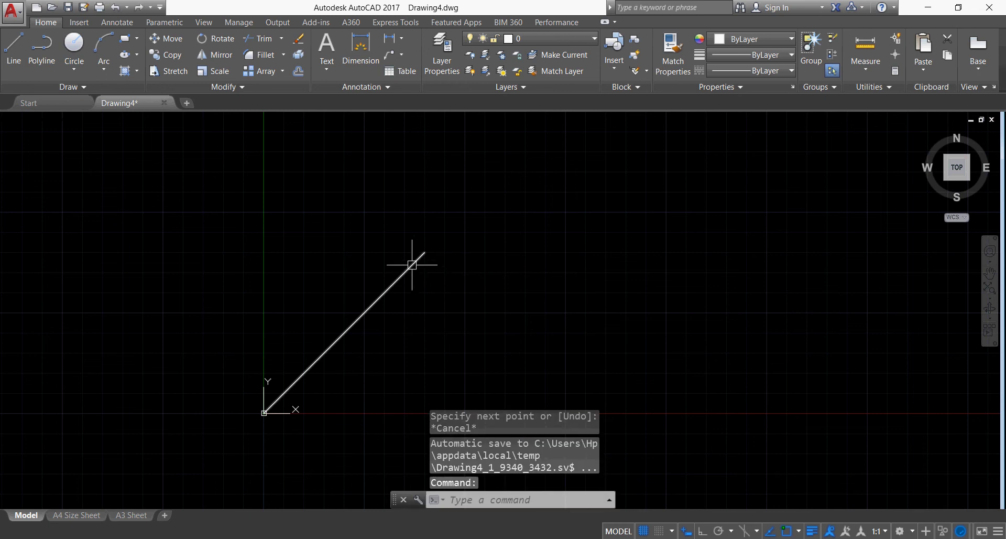
# Select and delete the diagonal @4,4 line
pyautogui.click(412, 265)
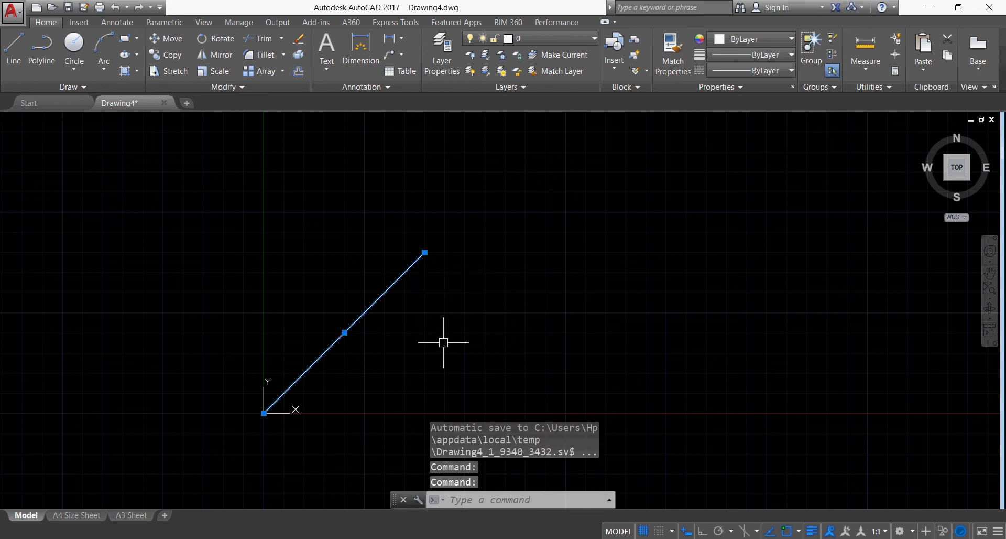
pyautogui.press('Escape')
pyautogui.click(398, 285)
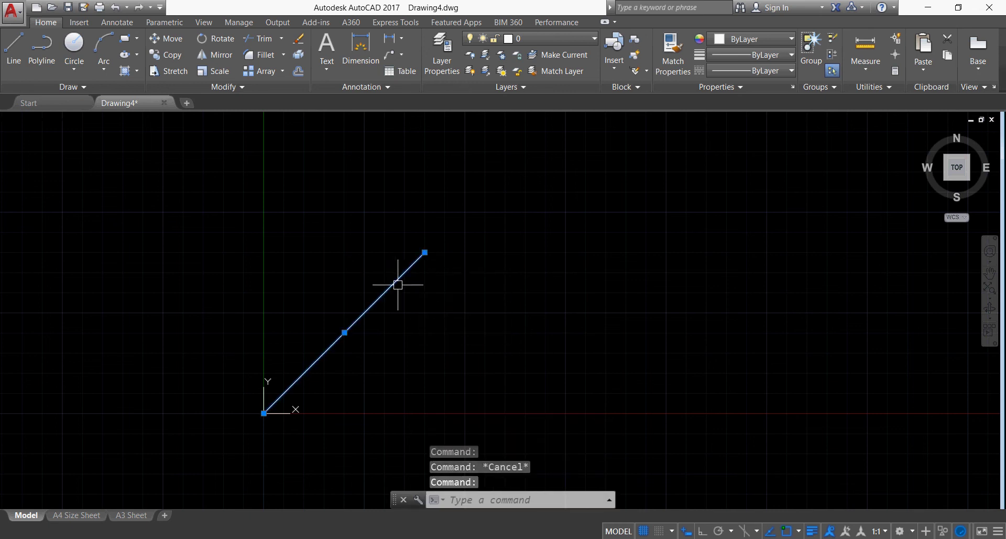
pyautogui.press('Delete')
# Restart LINE with L and place the new line's first point at 0,0
pyautogui.write('l')
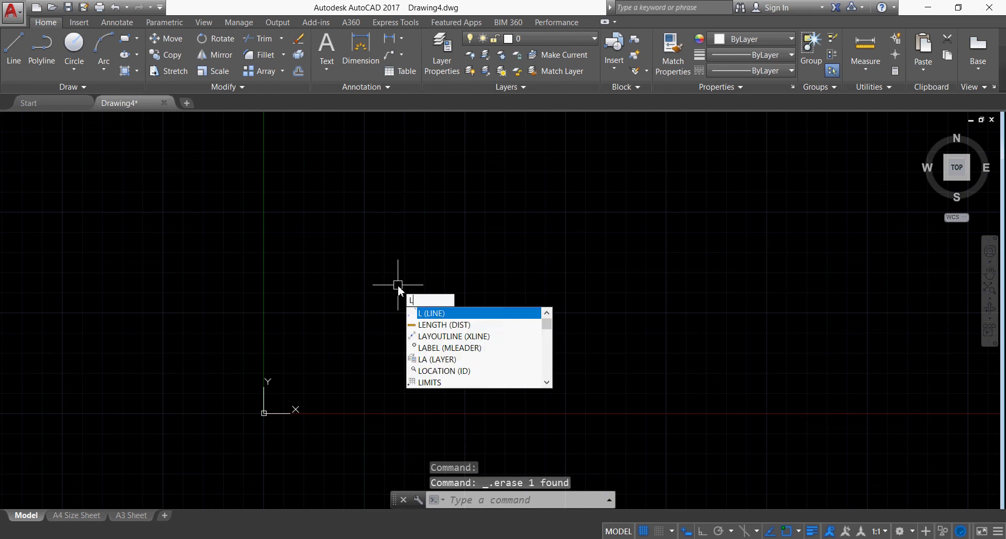
pyautogui.press('Return')
pyautogui.write('0')
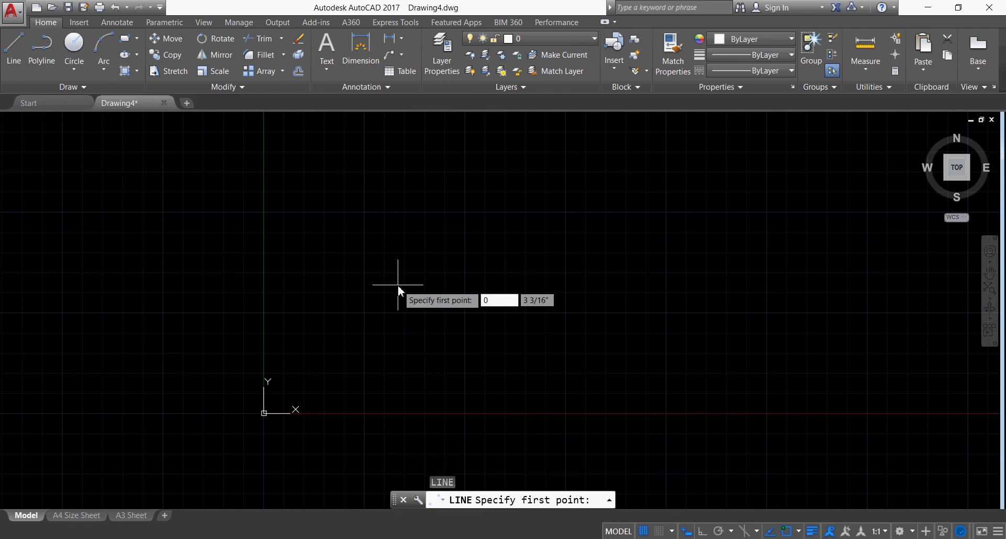
pyautogui.press('Tab')
pyautogui.write('0')
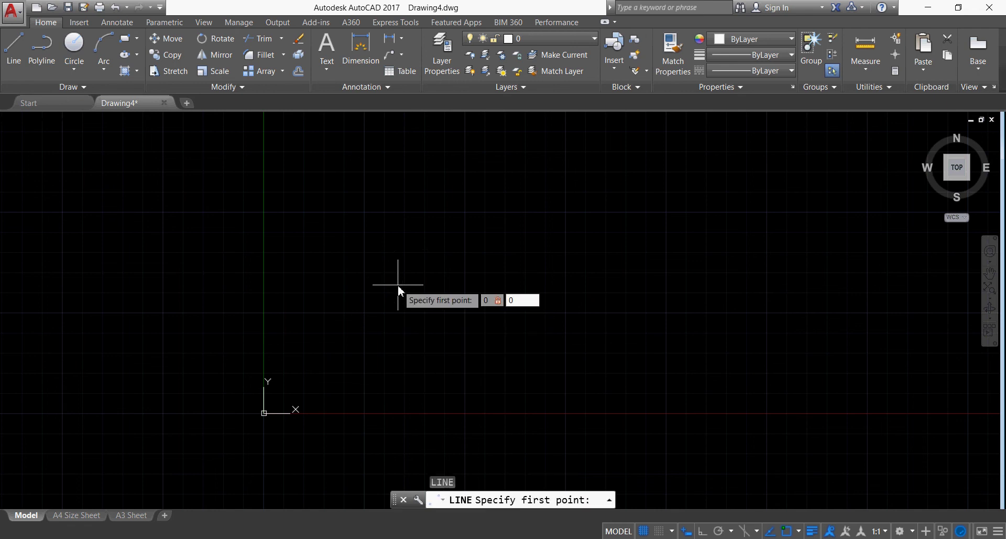
pyautogui.press('Return')
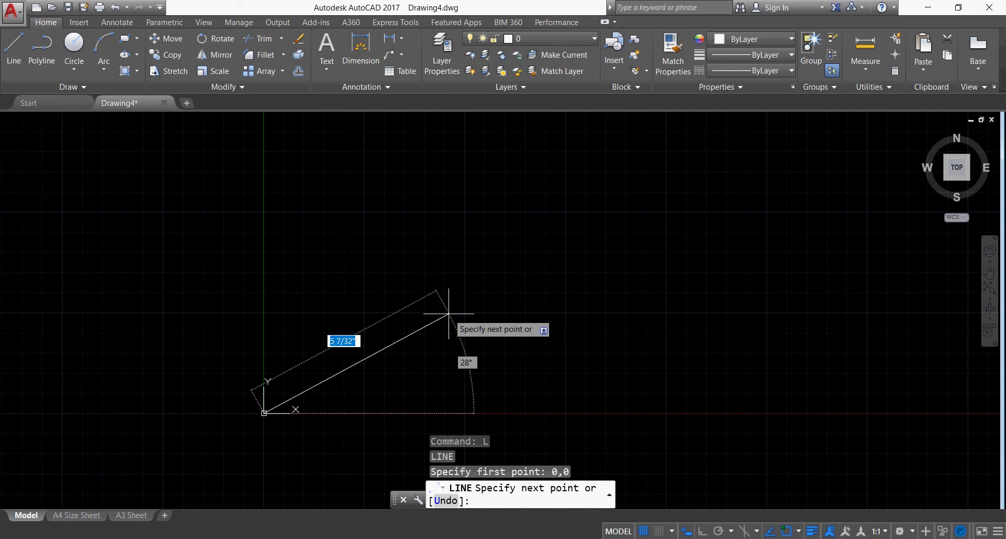
# Draw a 4" segment at 60° from the origin, then end the LINE command
pyautogui.write('4')
pyautogui.press('Tab')
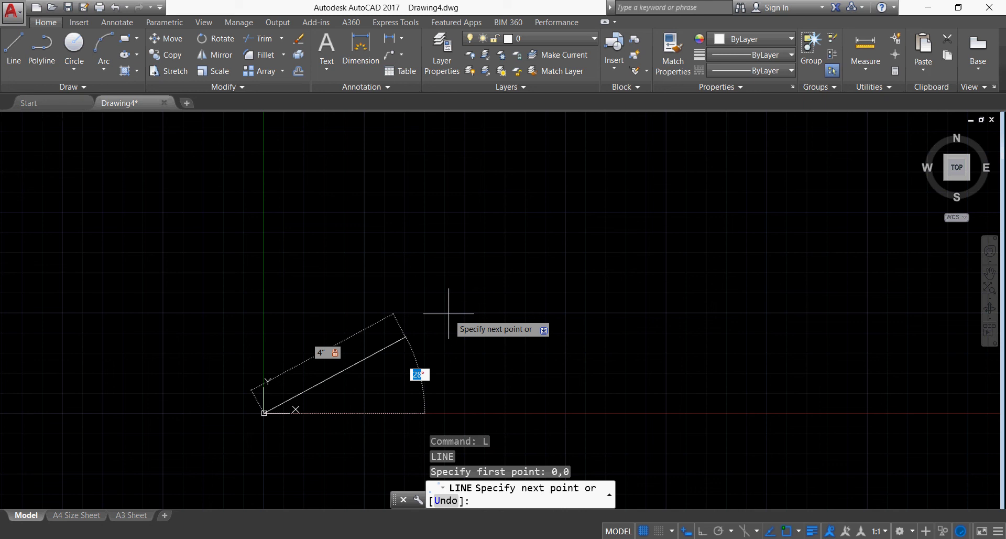
pyautogui.write('60')
pyautogui.press('Return')
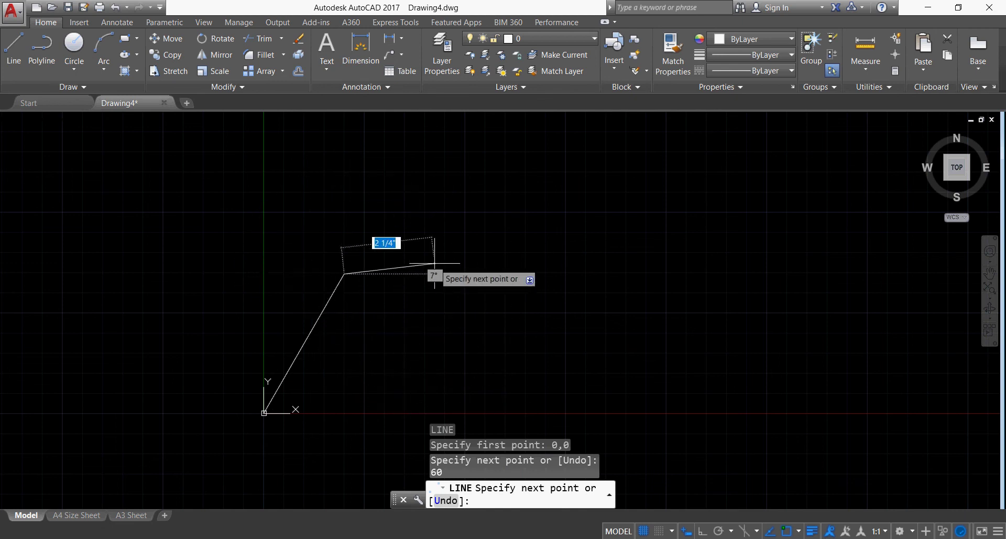
pyautogui.press('Escape')
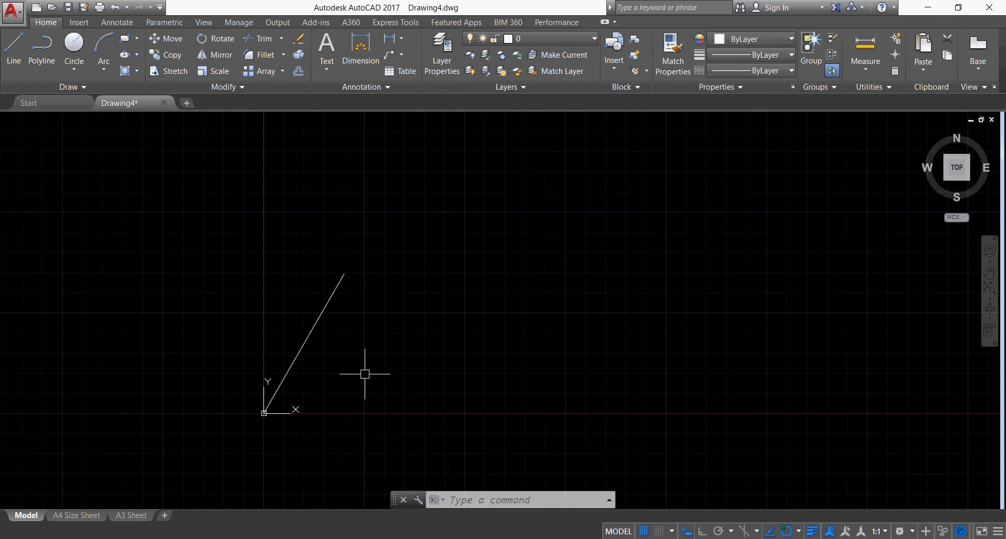
# Select the 60° line with a right-to-left crossing window
pyautogui.press('Escape')
pyautogui.press('Escape')
pyautogui.click(364, 304)
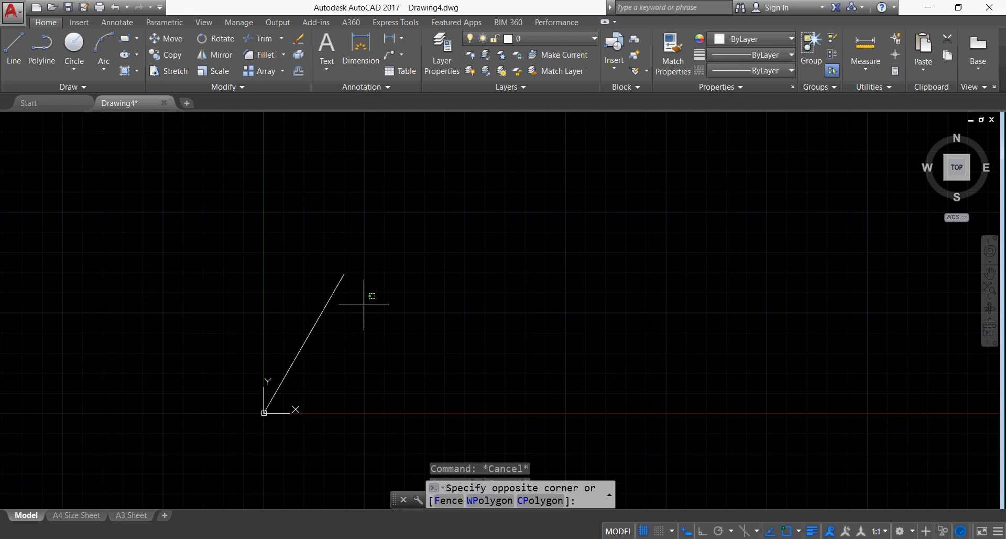
pyautogui.click(324, 242)
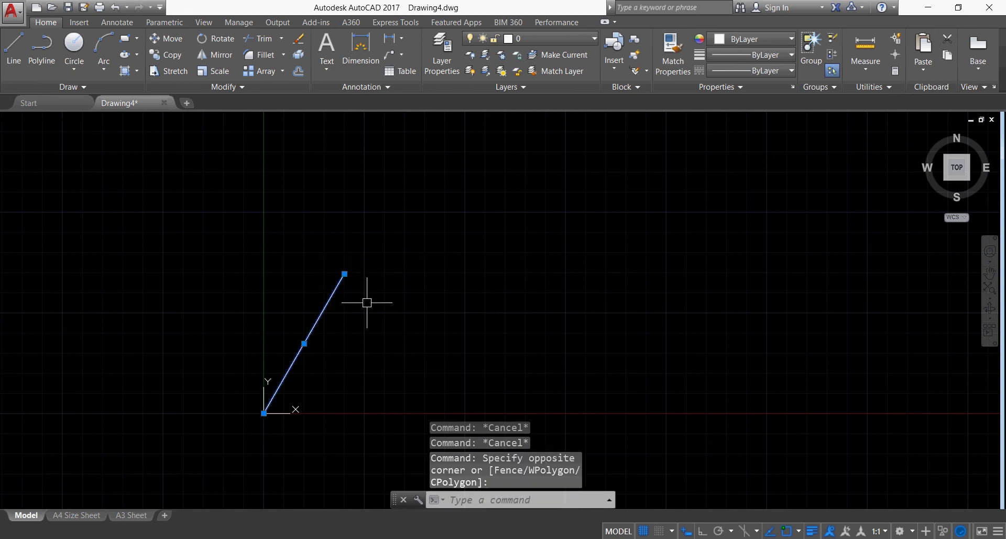